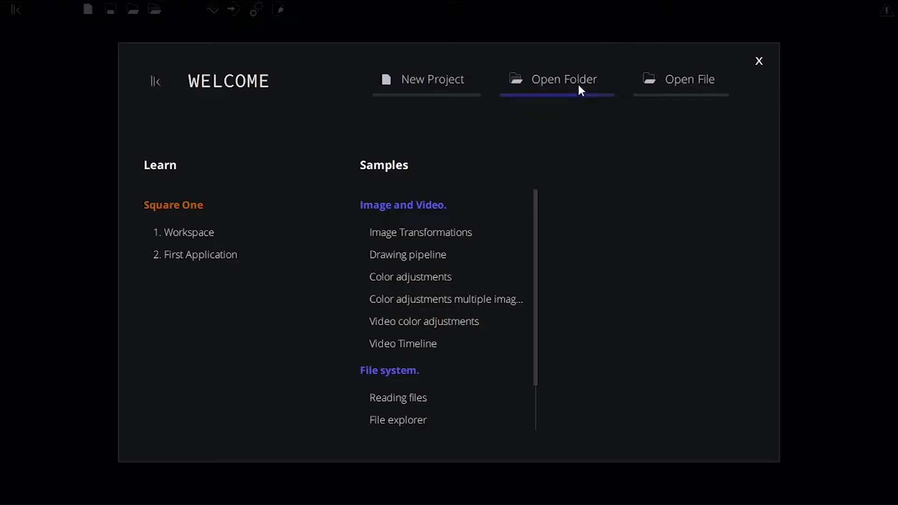
Open the project folder in D:/LK as the workspace.
left_click(570, 94)
left_click(220, 103)
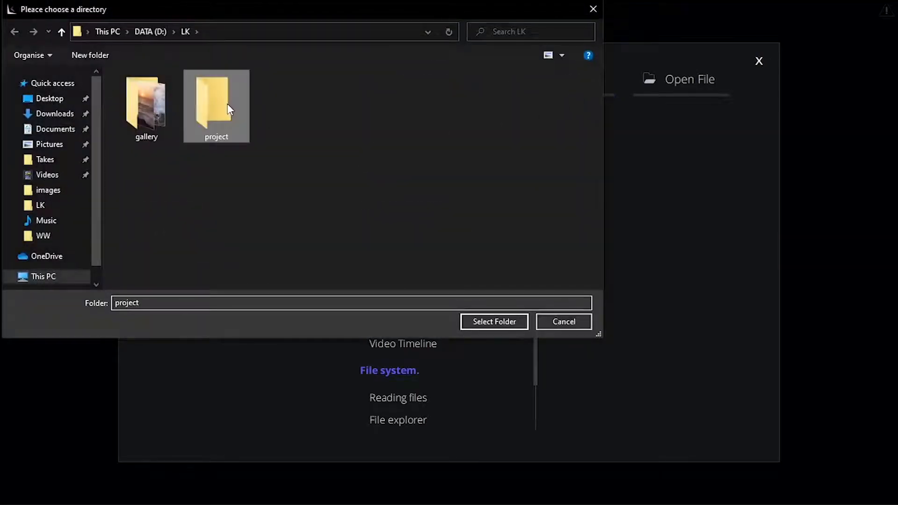
left_click(489, 327)
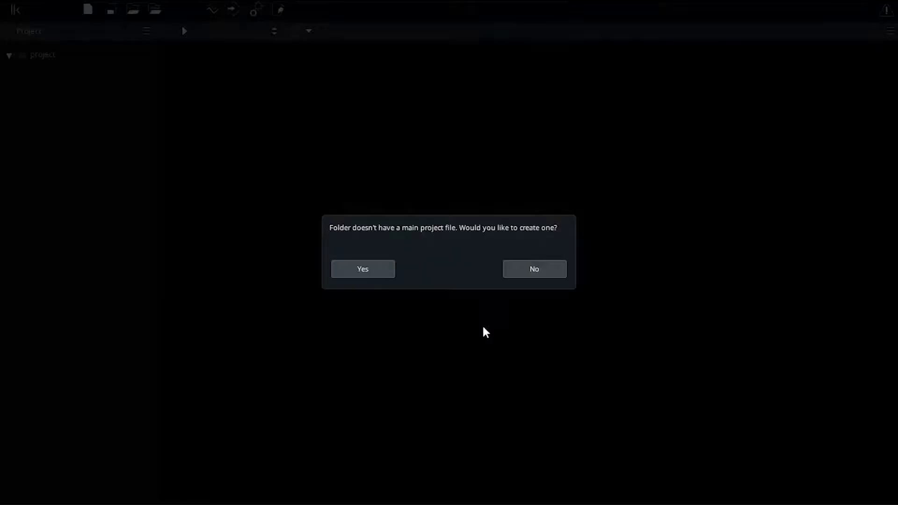
Create a main project file named main for the folder.
left_click(379, 274)
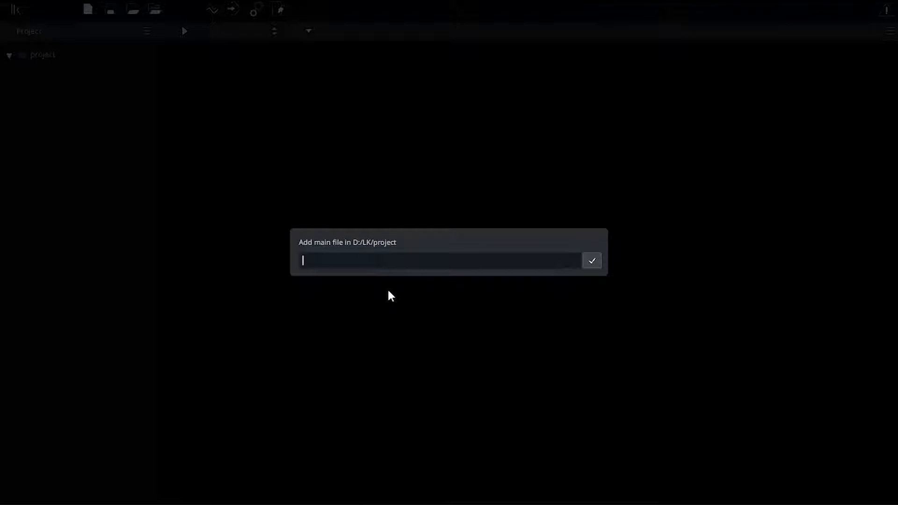
type("main")
key("Return")
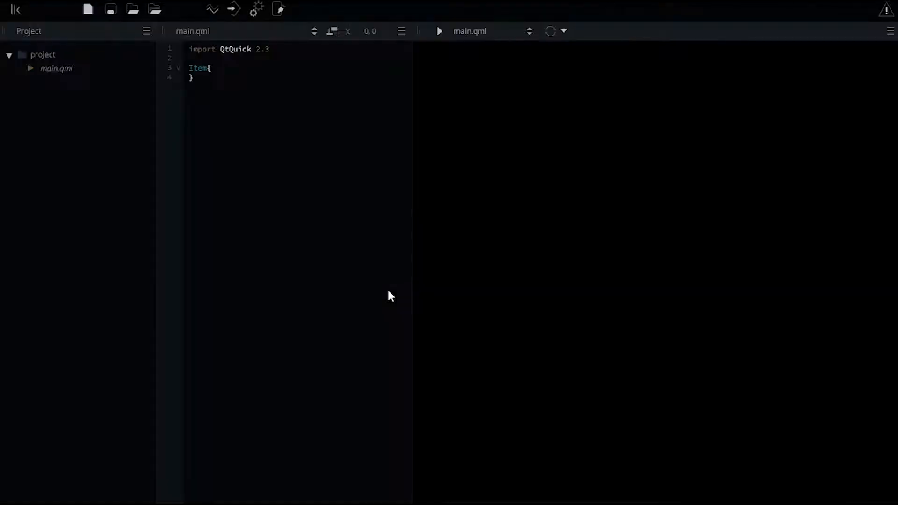
Switch the main.qml editor to node editing mode.
left_click(233, 11)
type("no")
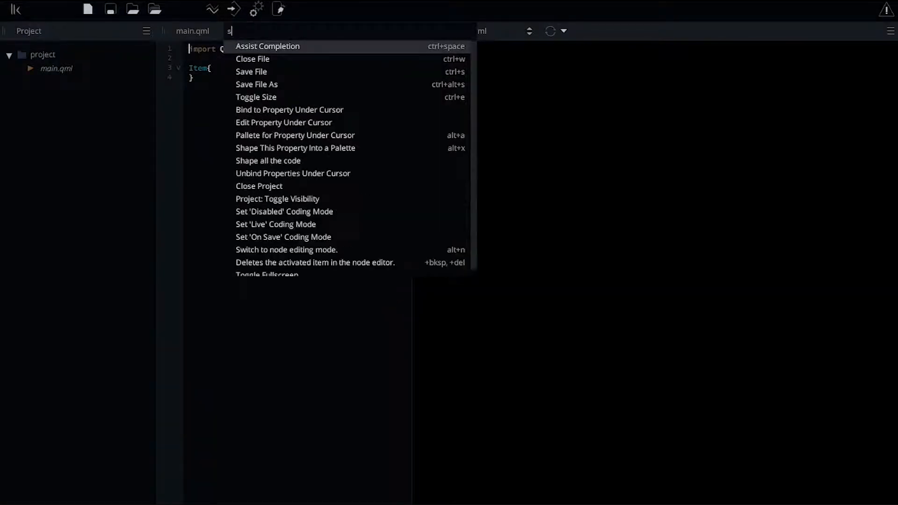
left_click(288, 46)
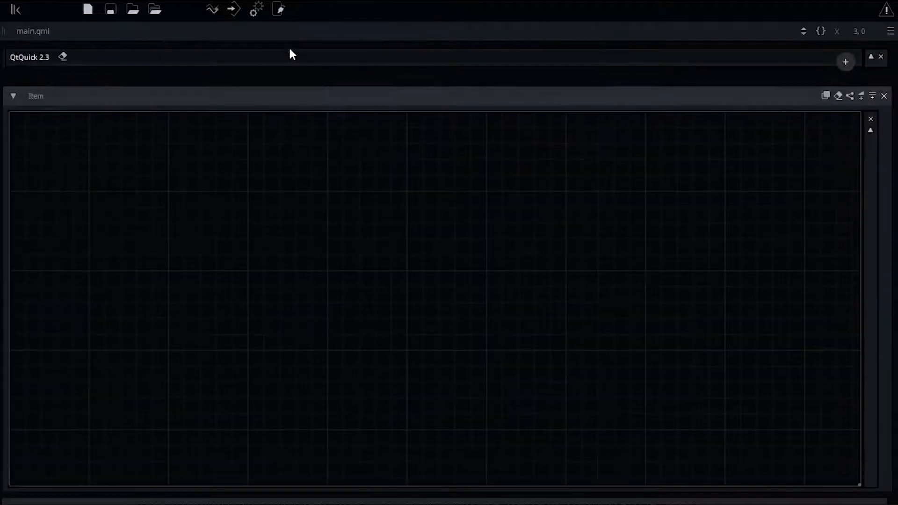
Add an import of the timeline module, version 1.0.
left_click(845, 62)
type("timeline")
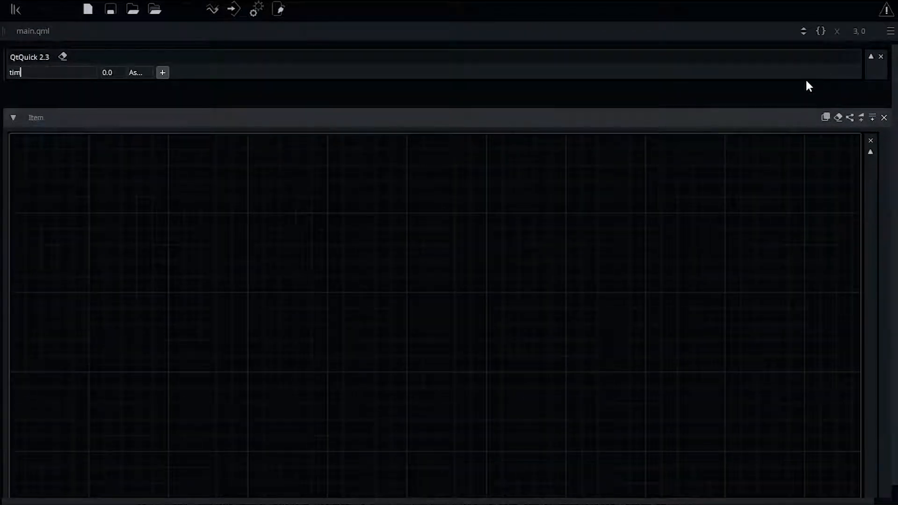
key("Tab")
type("1.0")
key("Return")
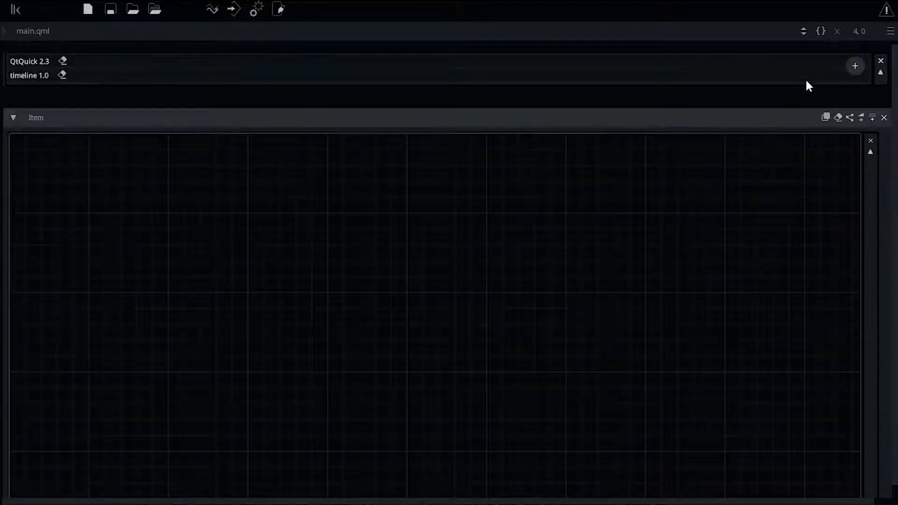
Add an import of the lcvcore module, version 1.0.
left_click(856, 64)
type("lcvcore")
key("Tab")
type("1.0")
key("Return")
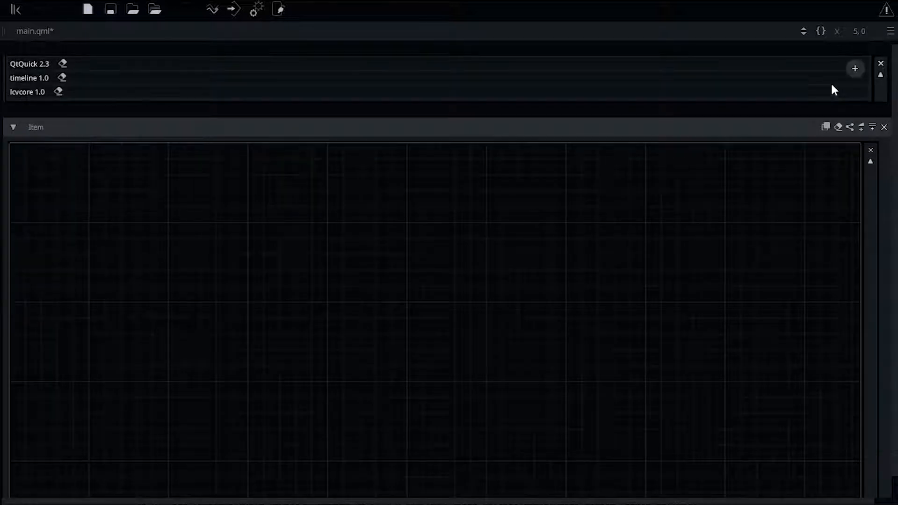
Insert a Timeline object and accept its setup with 30 fps and length 1000.
key("ctrl+i")
type("timeline")
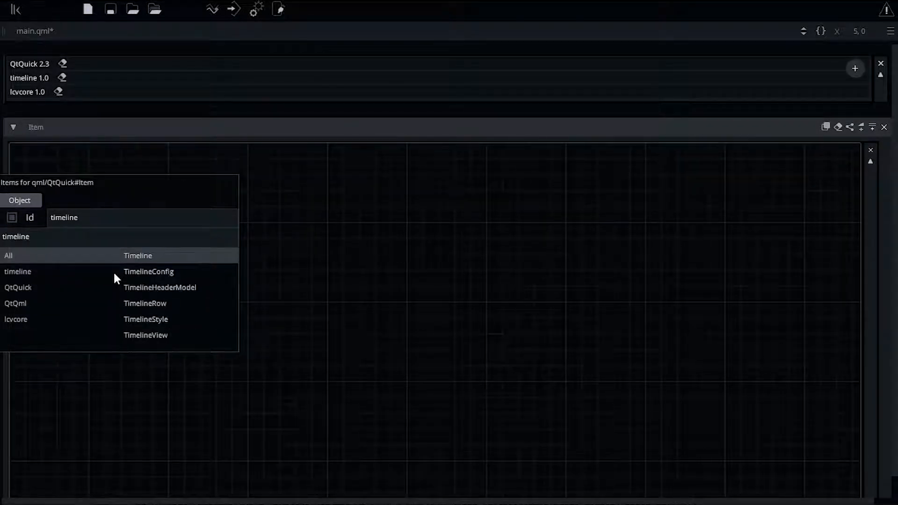
key("Return")
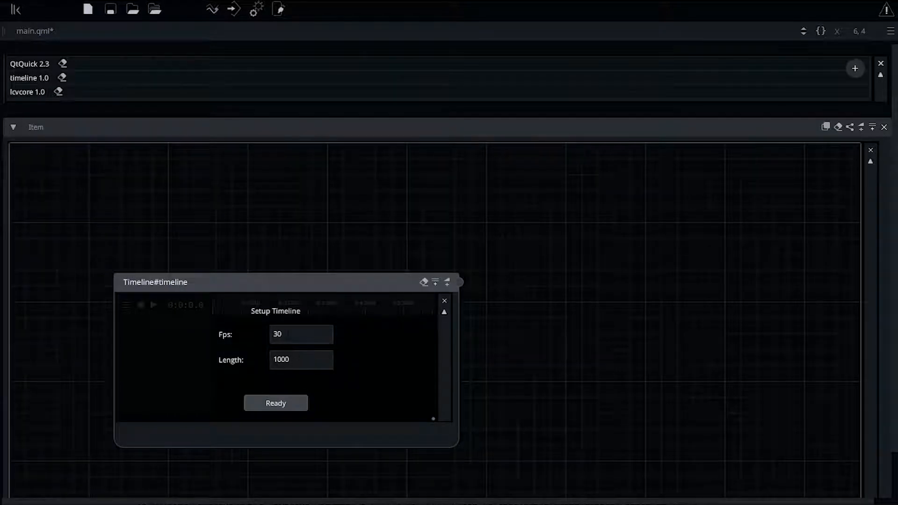
left_click(290, 397)
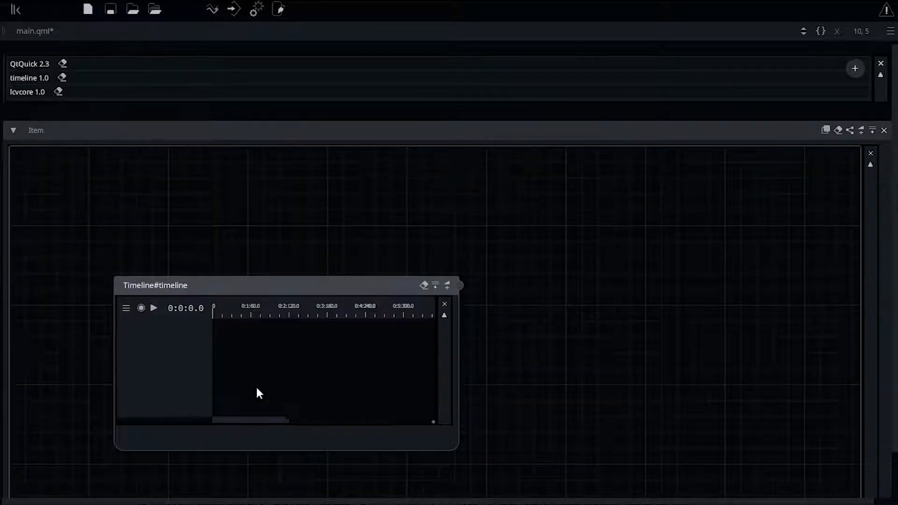
Add a 1280x720 16:9 (HD) video surface to the timeline.
left_click(127, 309)
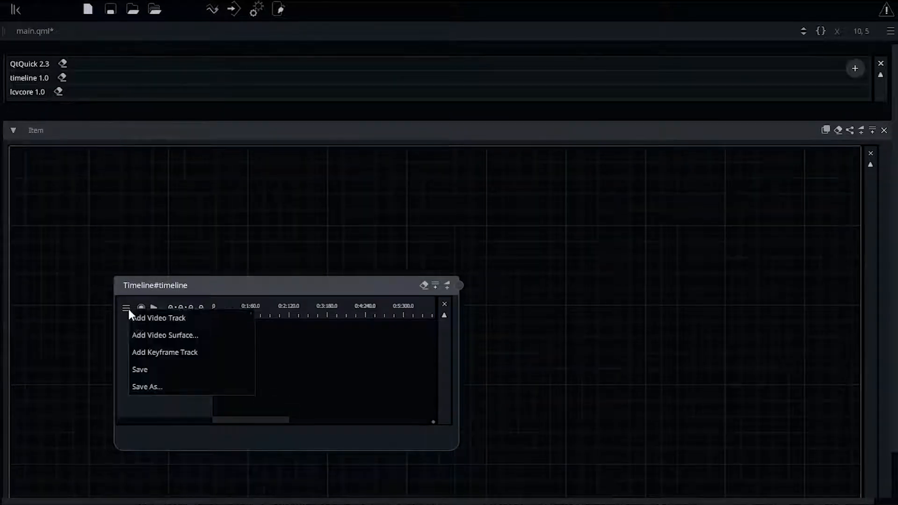
left_click(187, 337)
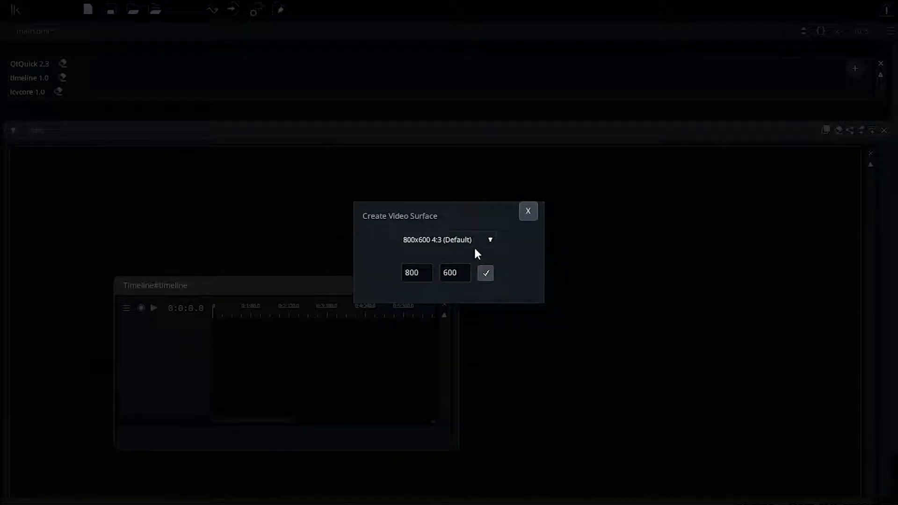
left_click(491, 241)
left_click(485, 265)
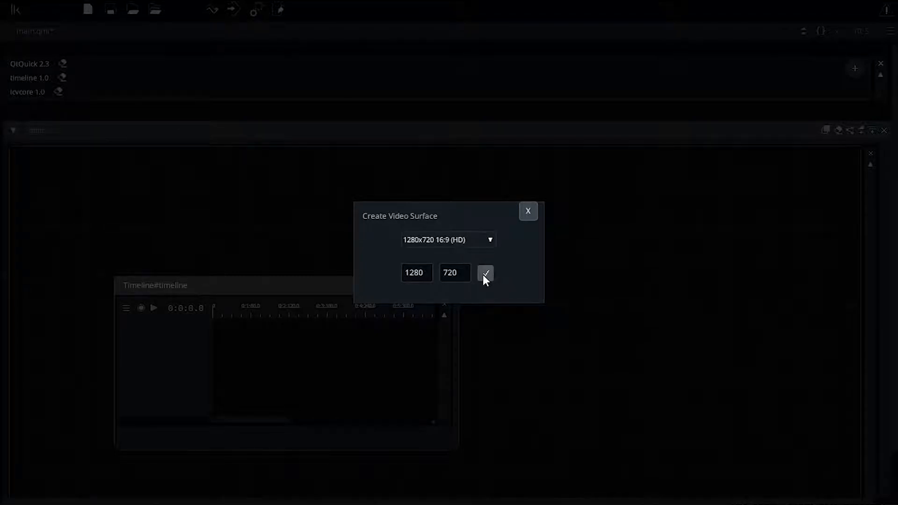
left_click(485, 275)
Add three video tracks to the timeline.
left_click(123, 308)
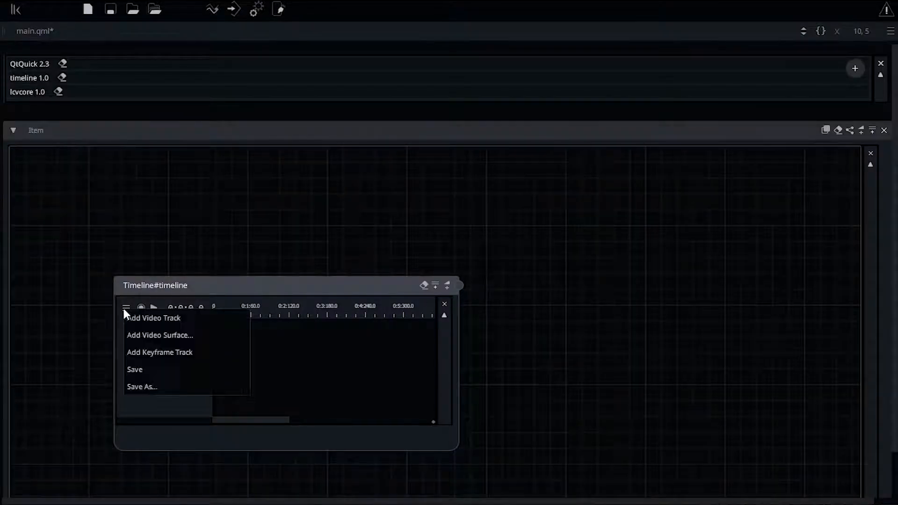
left_click(141, 316)
left_click(126, 309)
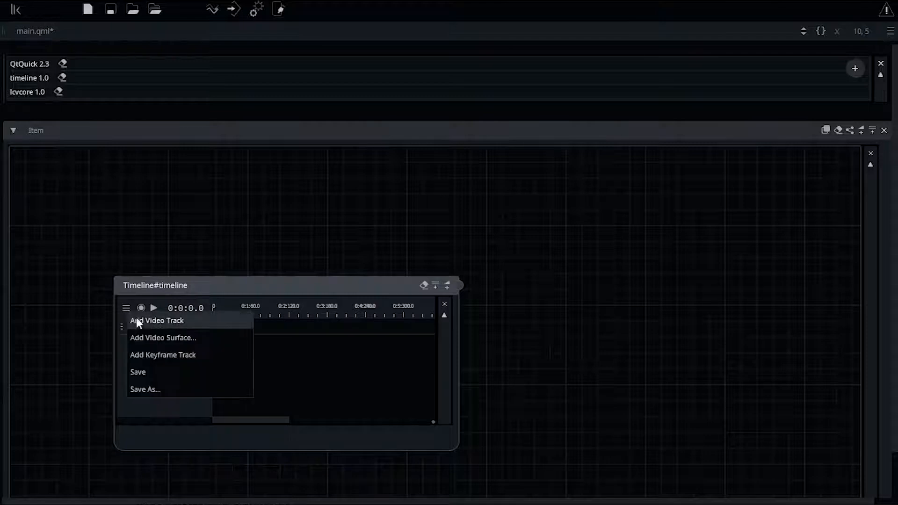
left_click(136, 318)
left_click(126, 308)
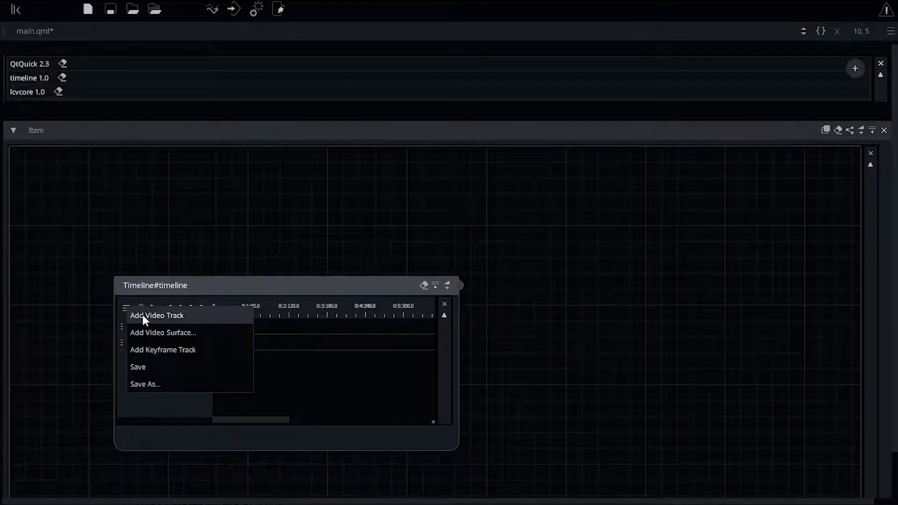
left_click(142, 319)
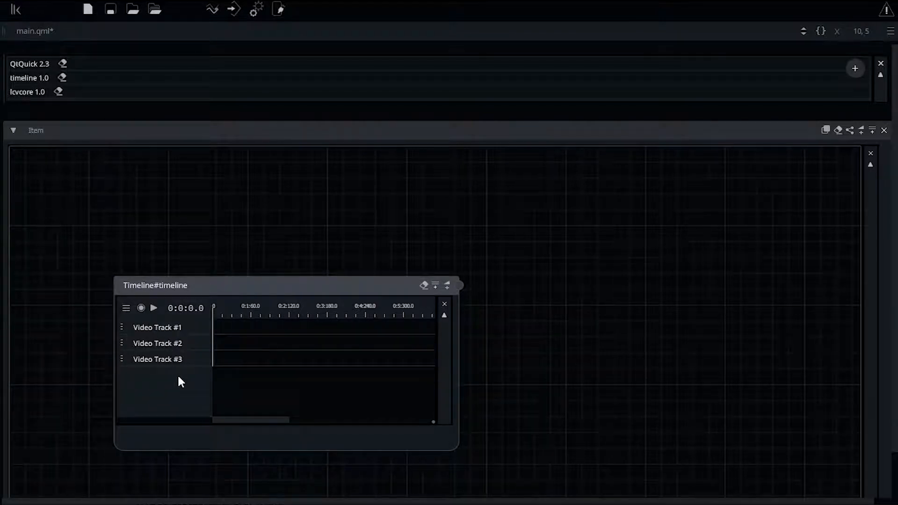
Add a VideoSurfaceView node and connect the Timeline's output to its timeline input.
left_click_drag(270, 286, 234, 281)
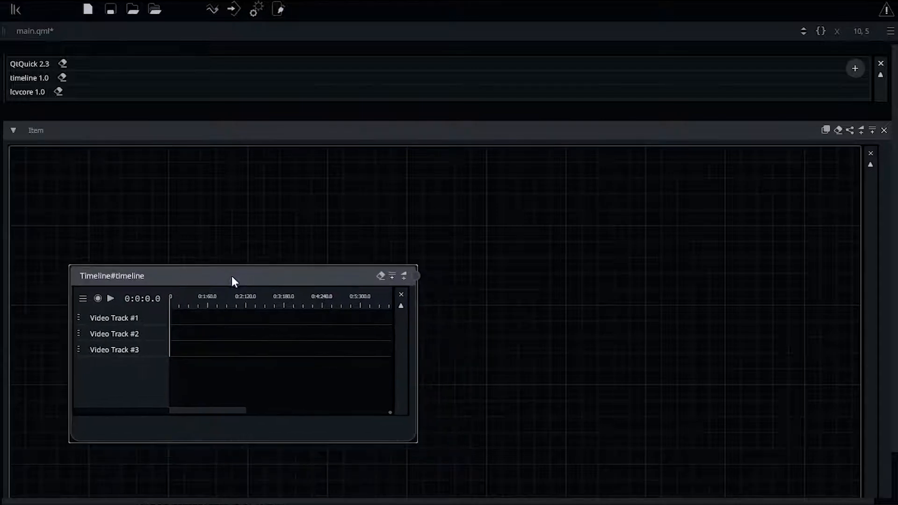
double_click(500, 285)
type("videosurface")
key("Down")
key("Return")
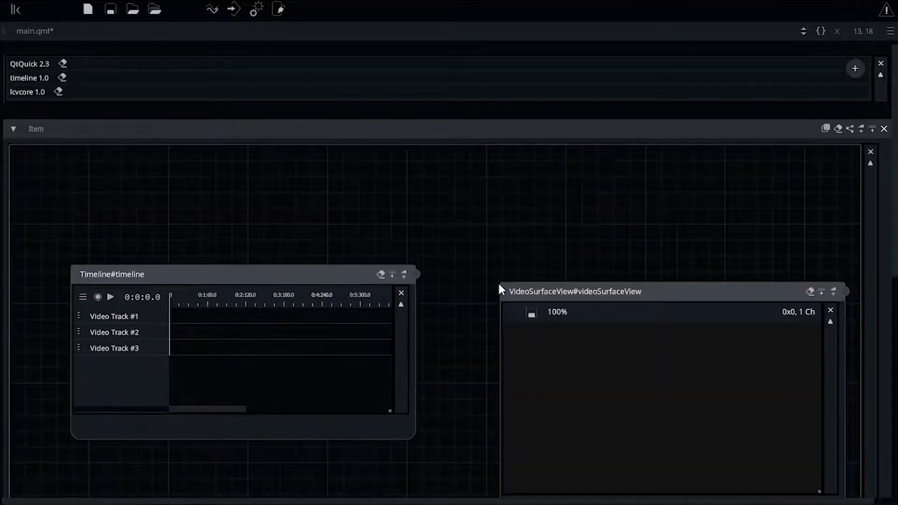
left_click_drag(418, 274, 498, 454)
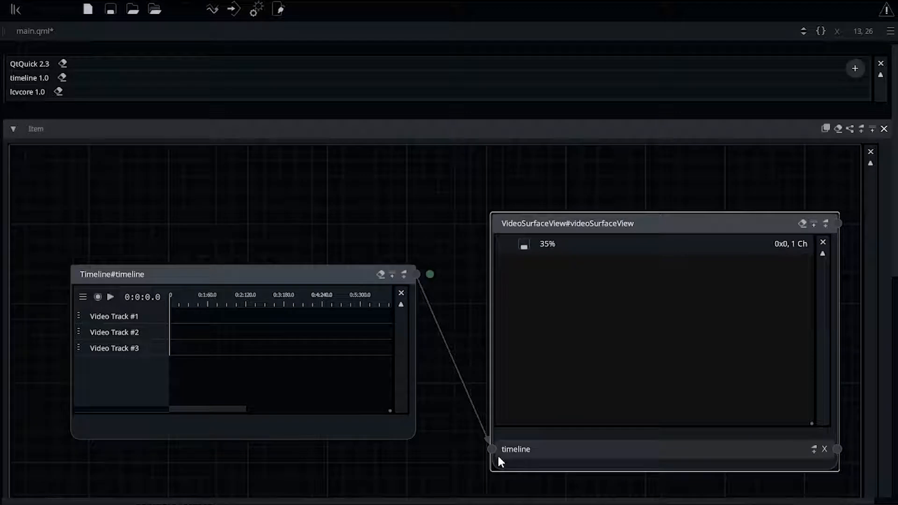
Add the shore_water.mp4 video from the gallery folder to Video Track #3 and scrub the playhead.
left_click(79, 348)
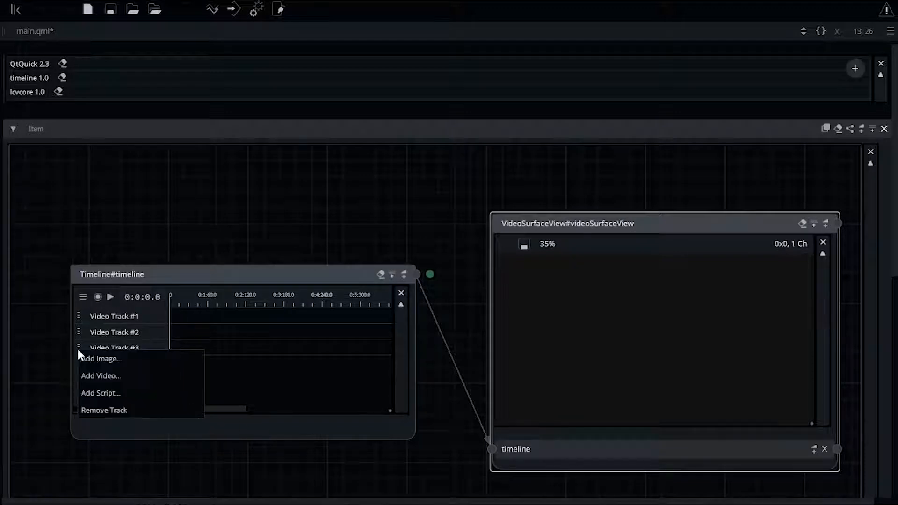
left_click(120, 381)
left_click(495, 267)
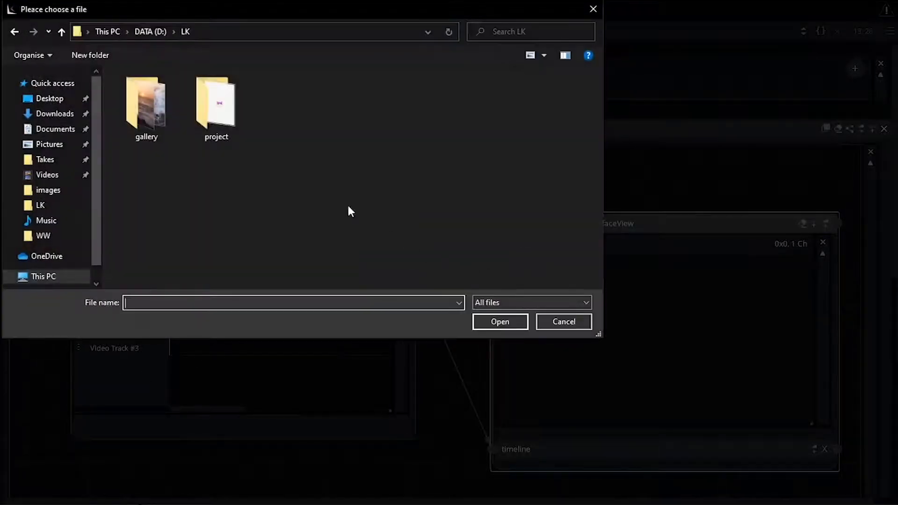
double_click(161, 116)
double_click(192, 113)
mouse_move(199, 290)
left_mouse_down()
mouse_move(202, 300)
mouse_move(182, 296)
mouse_move(201, 298)
mouse_move(192, 299)
left_mouse_up()
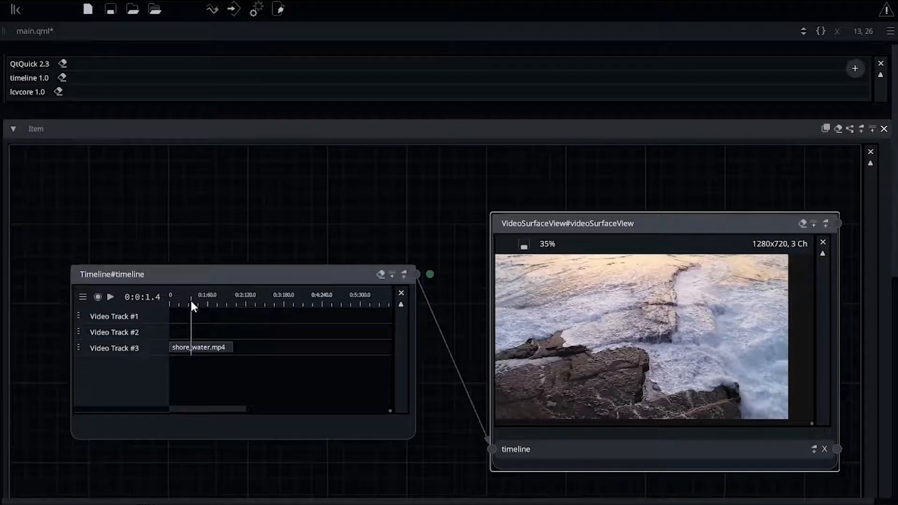
Create a node-based filter on the video clip with an adjustments file named Bot.
right_click(207, 343)
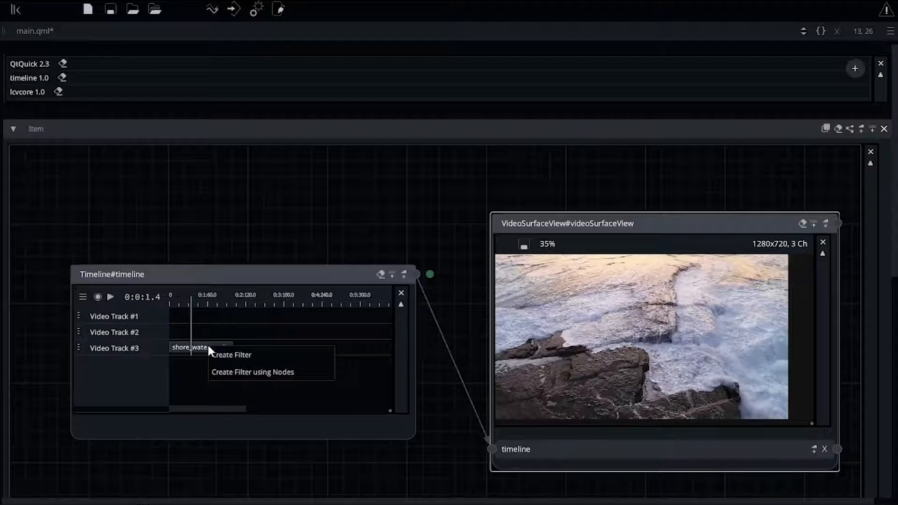
left_click(231, 374)
type("B")
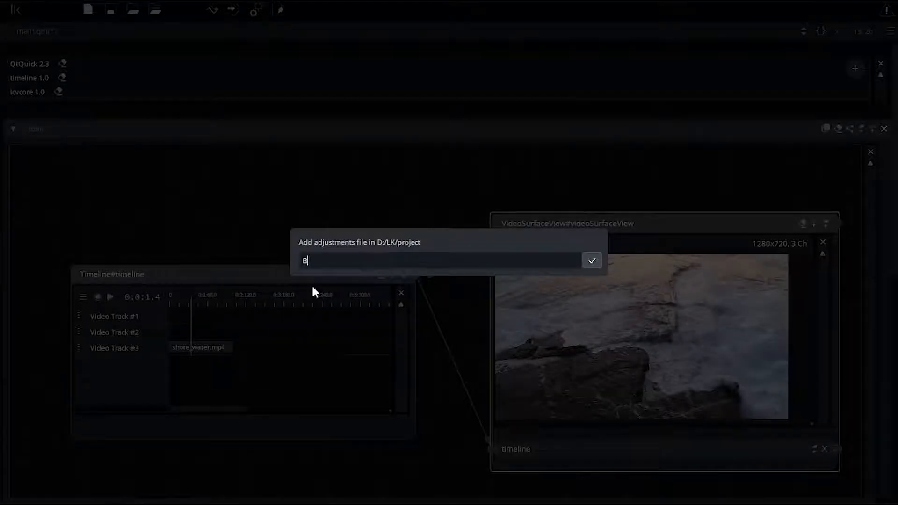
type("ot")
key("Return")
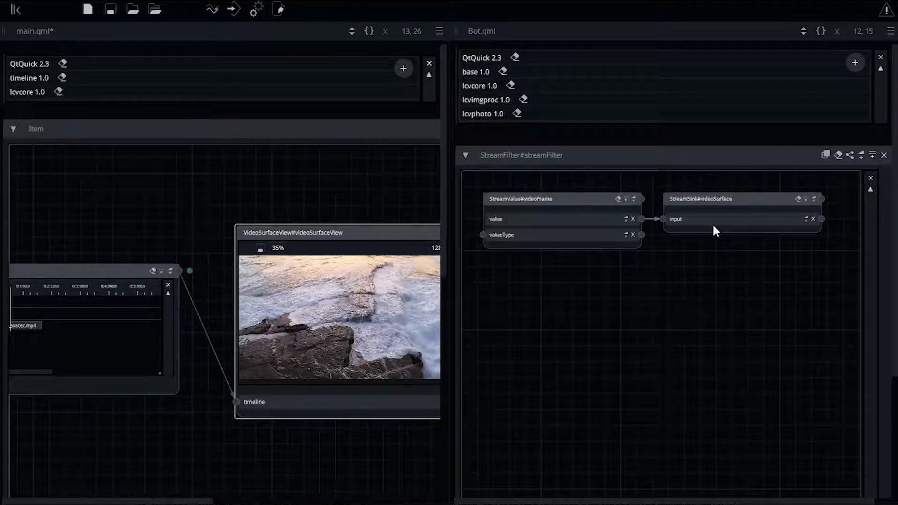
Add a TransformImage node to the stream filter graph.
scroll(710, 319, "down", 5)
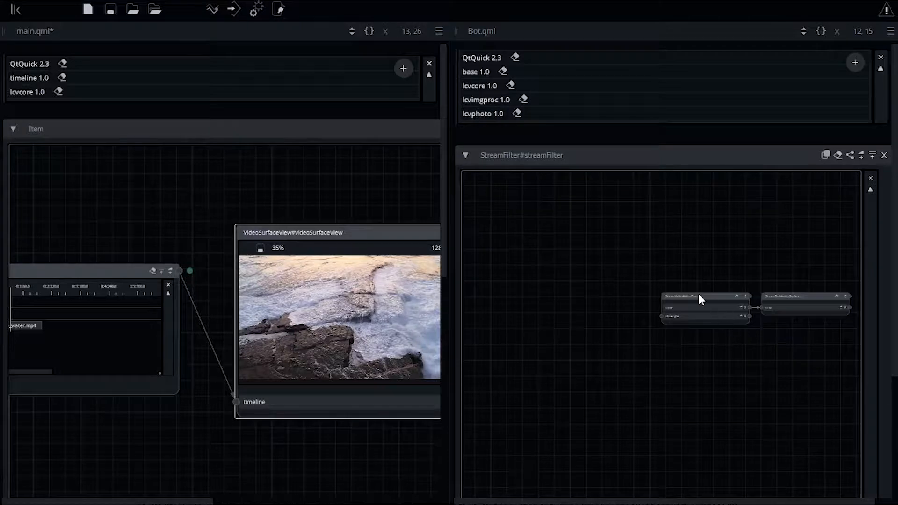
left_click_drag(701, 297, 546, 295)
double_click(617, 305)
type("transform")
key("Return")
scroll(608, 262, "up", 5)
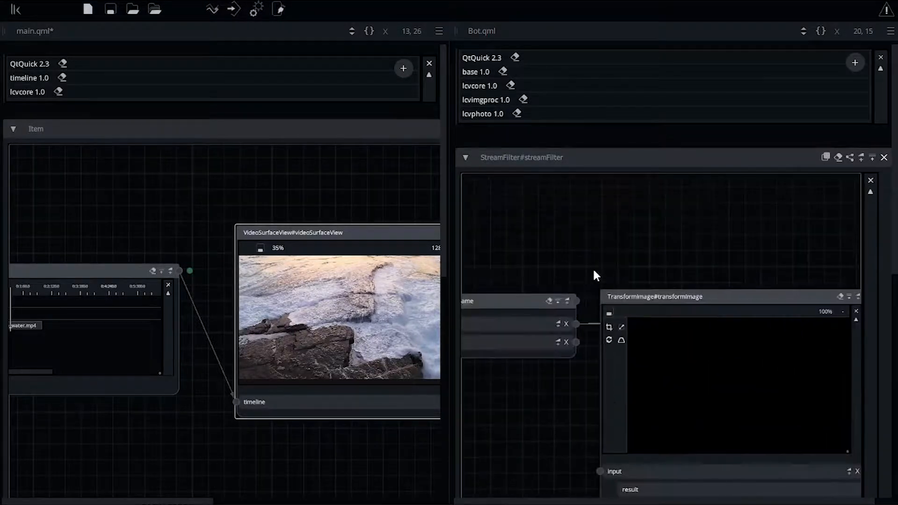
Route the video frame value through the TransformImage node into the StreamSink input.
left_click_drag(568, 301, 598, 435)
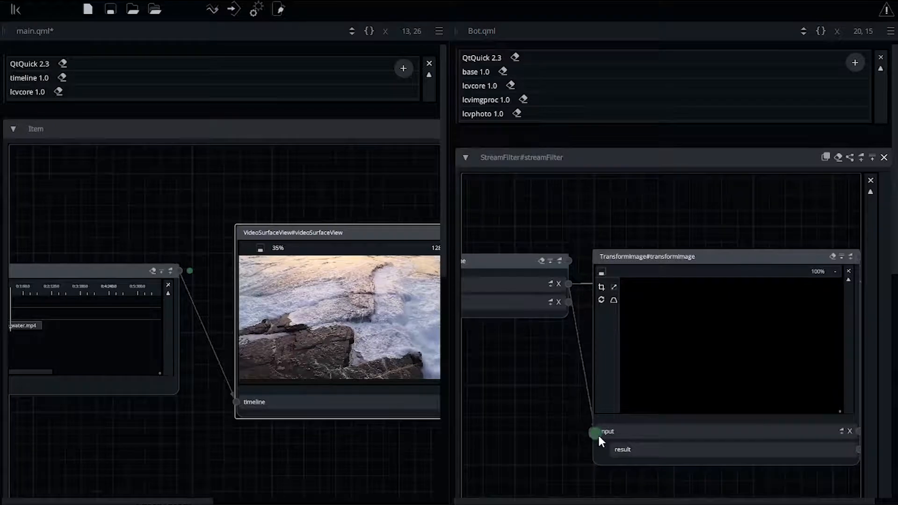
left_click_drag(668, 444, 532, 420)
left_click_drag(726, 425, 770, 254)
scroll(605, 297, "down", 9)
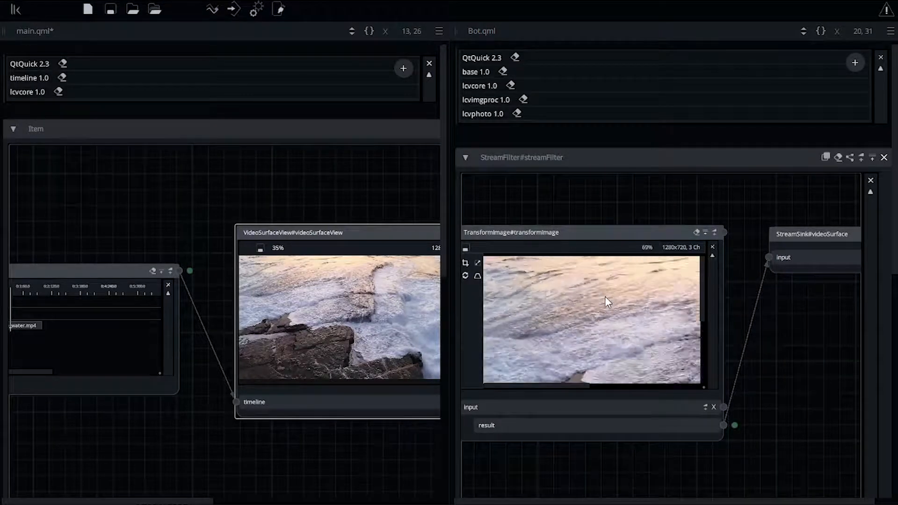
Resize the image in the TransformImage node to a width of 1260.
scroll(605, 297, "down", 1)
left_click_drag(555, 223, 584, 208)
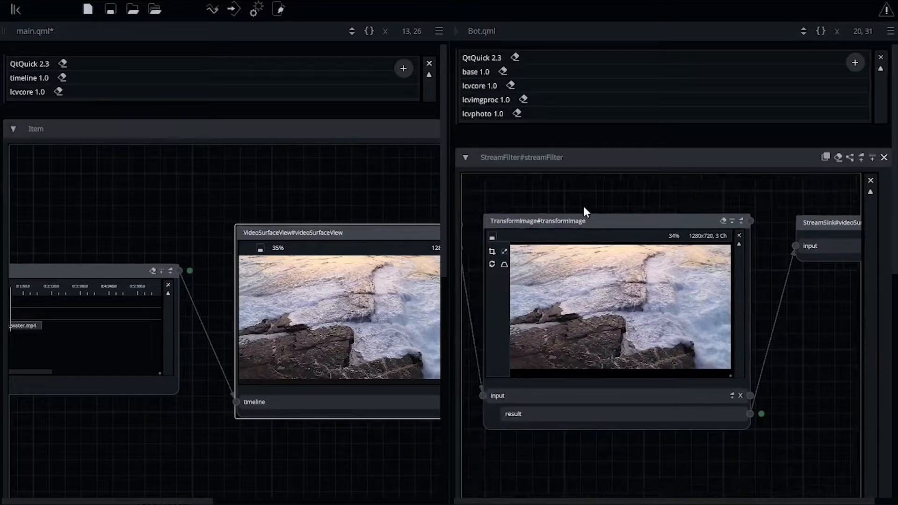
left_click(507, 250)
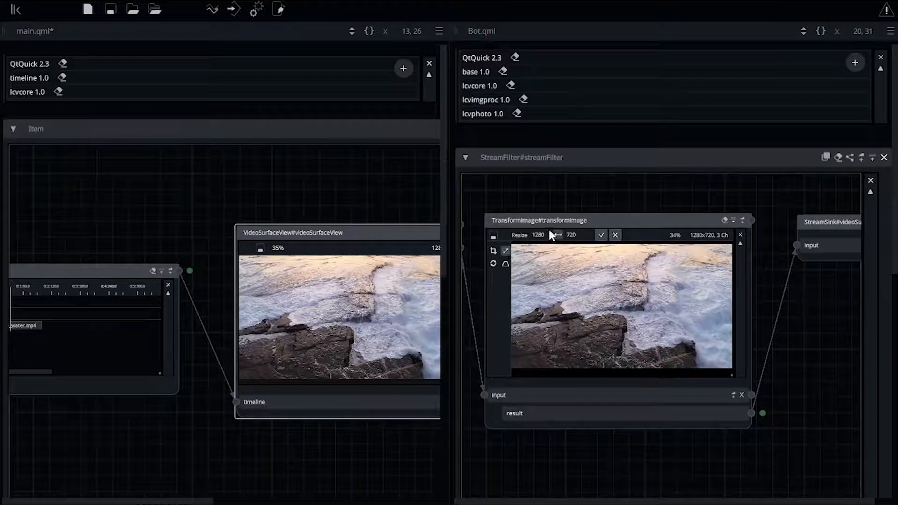
key("BackSpace")
key("BackSpace")
type("60")
left_click(602, 235)
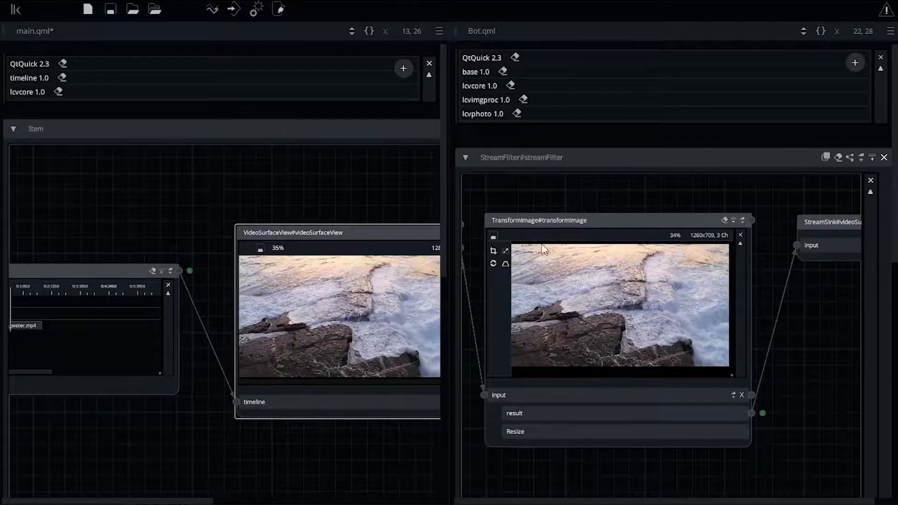
Crop the TransformImage frame to the bottom strip of 1260x225 starting at y 484.
left_click(494, 251)
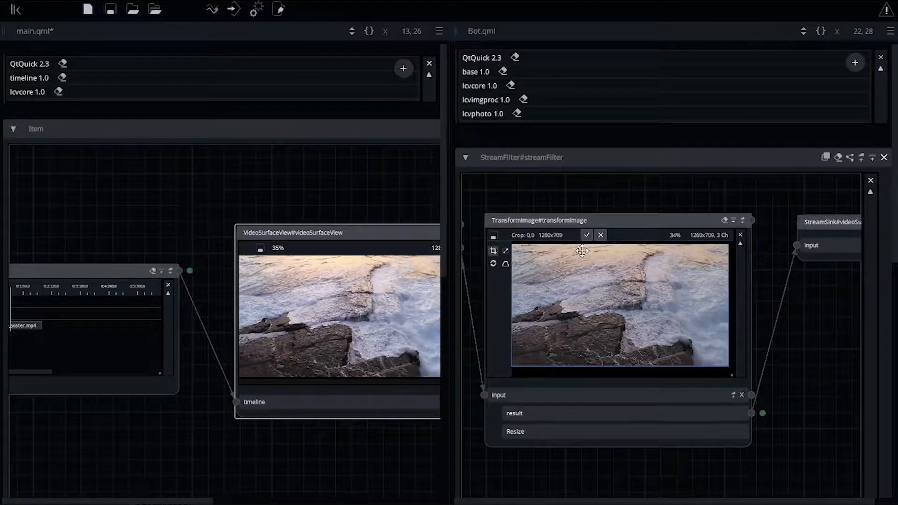
left_click_drag(582, 245, 580, 327)
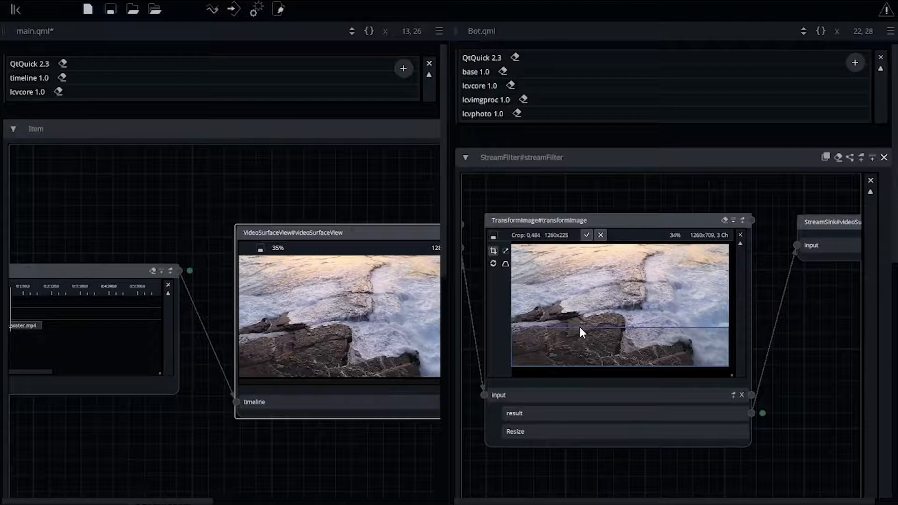
left_click(587, 236)
mouse_move(20, 289)
left_mouse_down()
mouse_move(36, 290)
mouse_move(16, 289)
left_mouse_up()
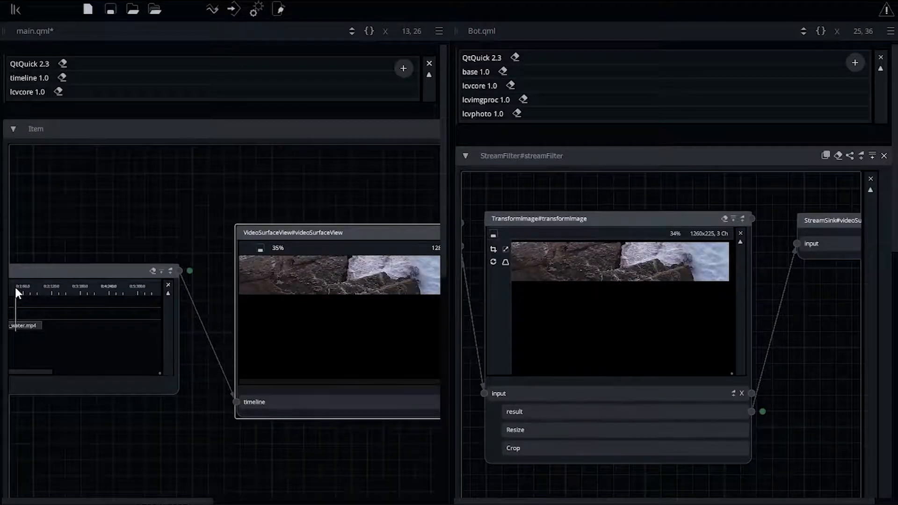
Add a Pad node to the stream filter graph.
left_click_drag(754, 319, 699, 324)
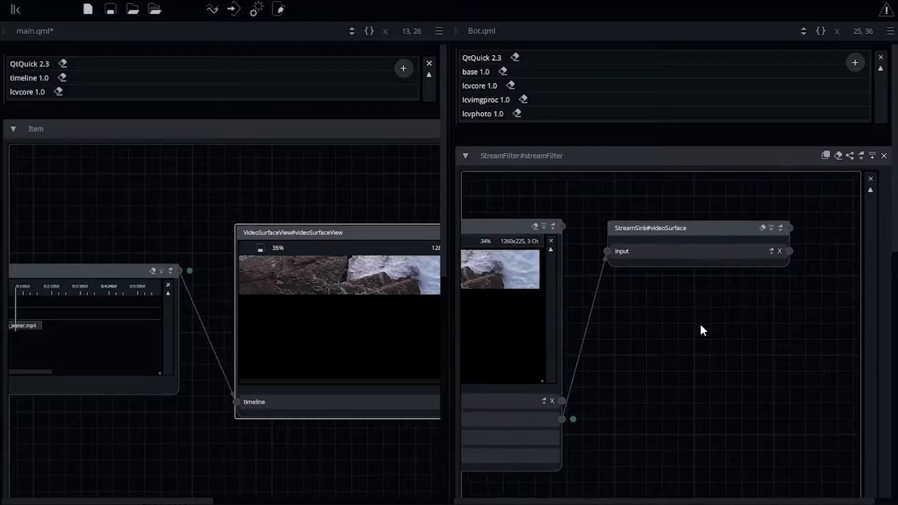
left_click_drag(615, 223, 854, 287)
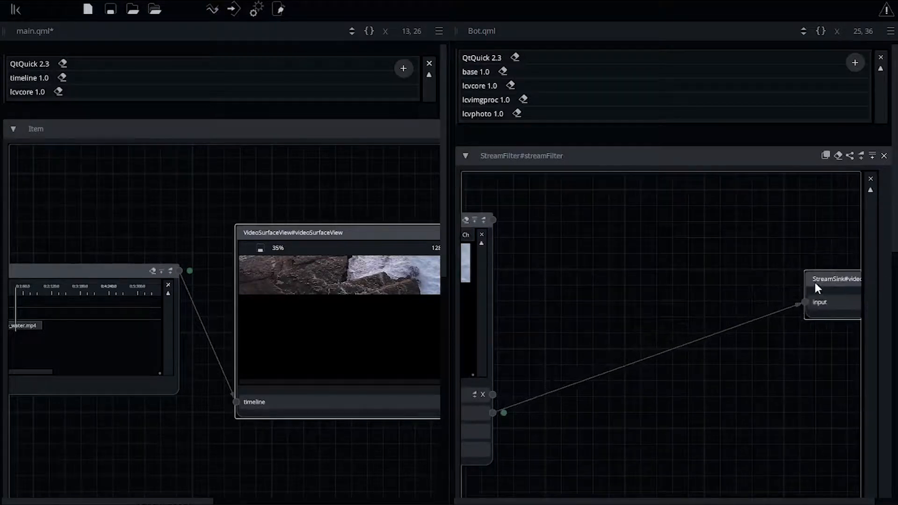
right_click(549, 245)
type("pad")
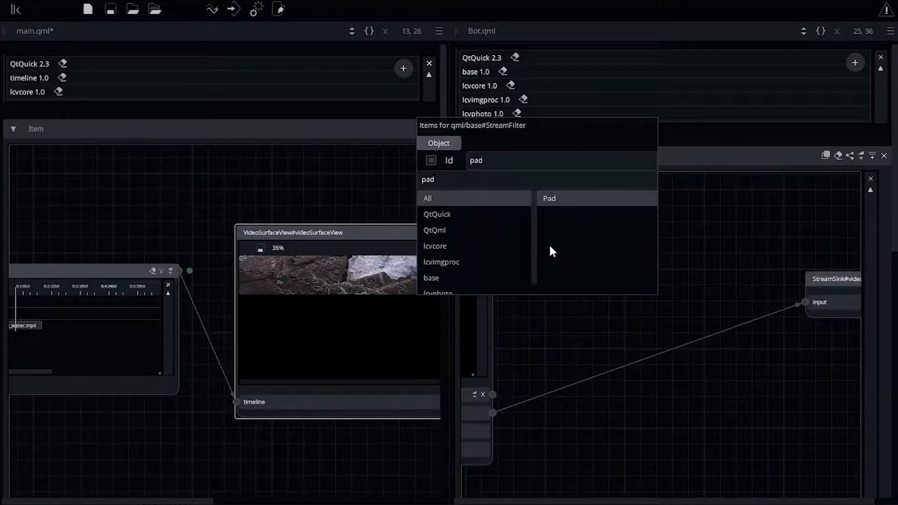
key("Return")
left_click_drag(507, 350, 598, 295)
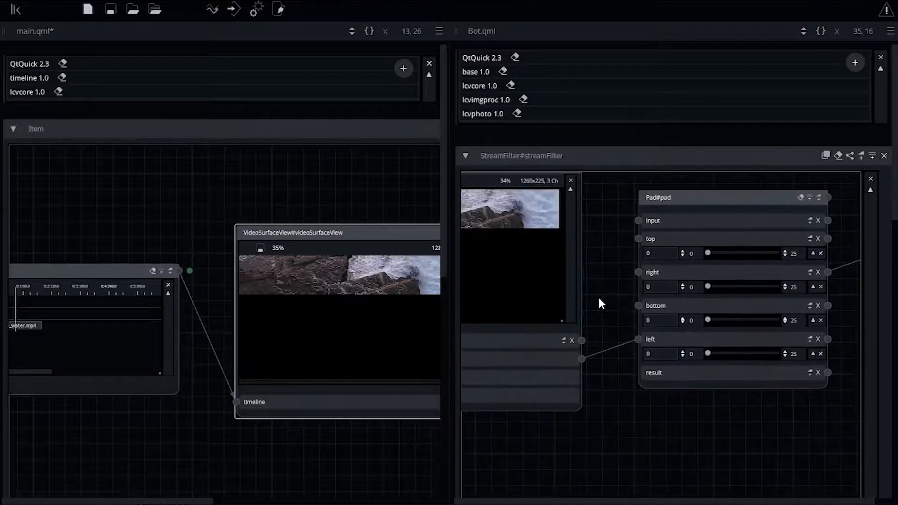
Route the TransformImage result through the Pad node into the StreamSink input.
left_click_drag(585, 360, 640, 221)
left_click_drag(751, 405, 777, 268)
left_click_drag(739, 242, 791, 267)
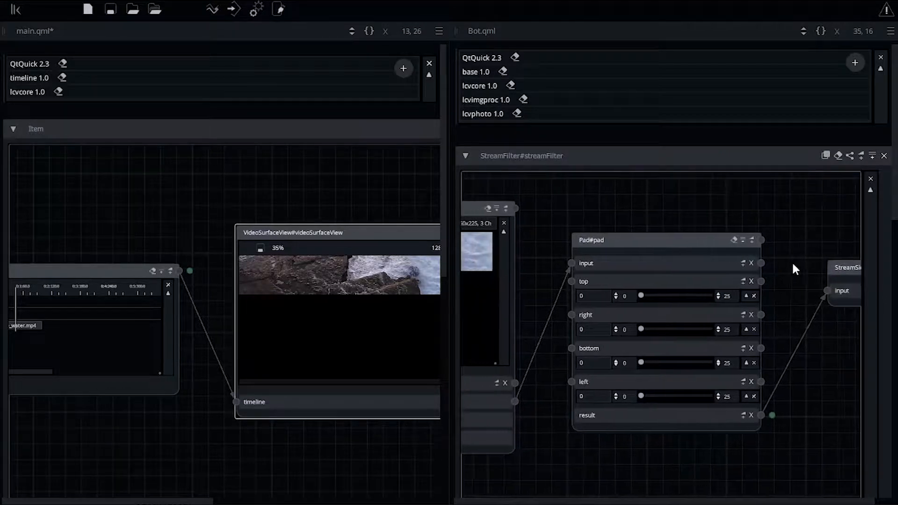
Raise the top padding range to 800, then set the top padding to 485 and the left padding to 10.
double_click(729, 296)
type("50")
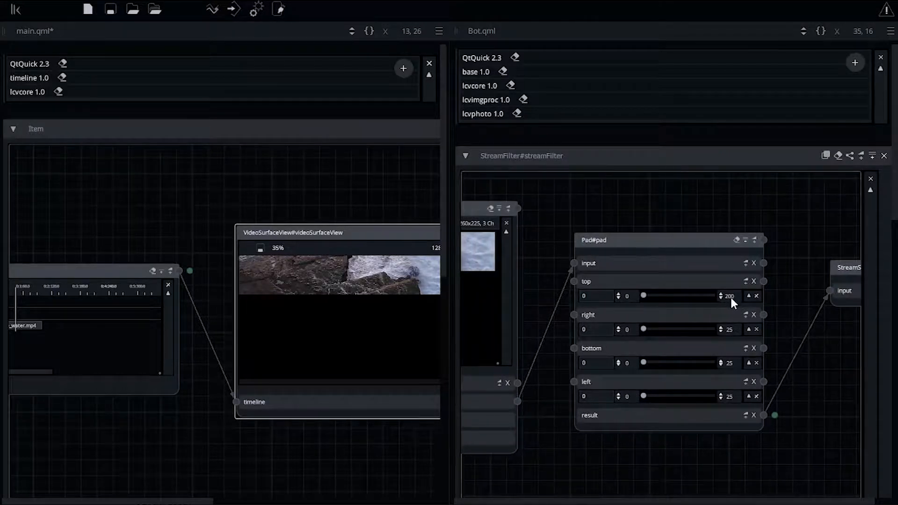
left_click_drag(666, 296, 684, 296)
mouse_move(668, 397)
left_mouse_down()
mouse_move(681, 396)
mouse_move(673, 392)
left_mouse_up()
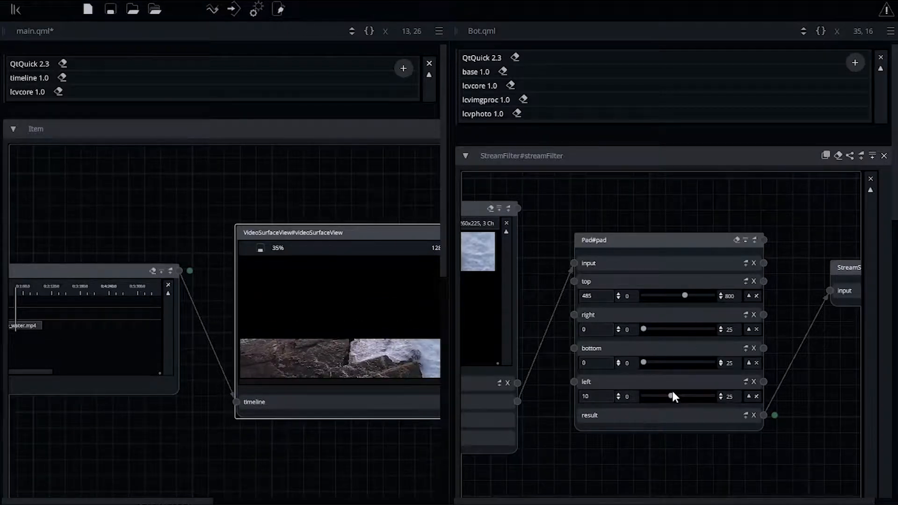
Close the Bot.qml filter editor pane.
scroll(634, 442, "down", 5)
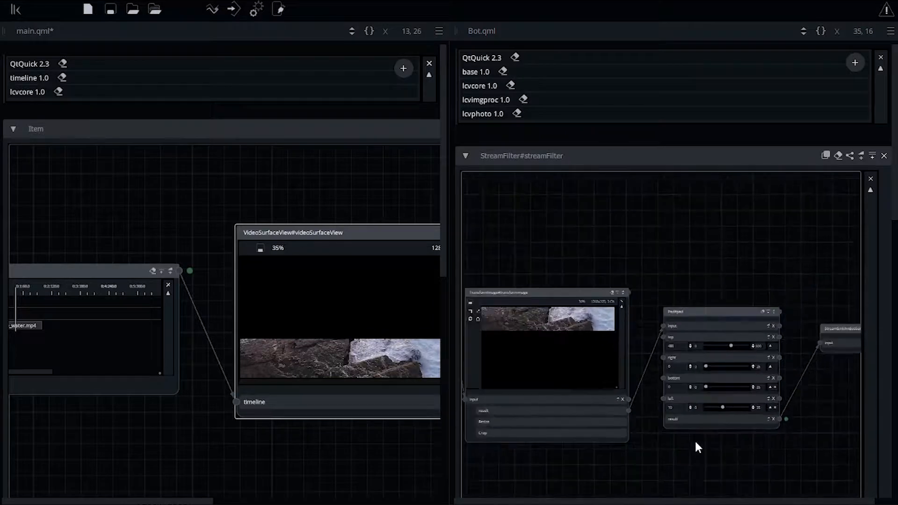
scroll(695, 443, "down", 3)
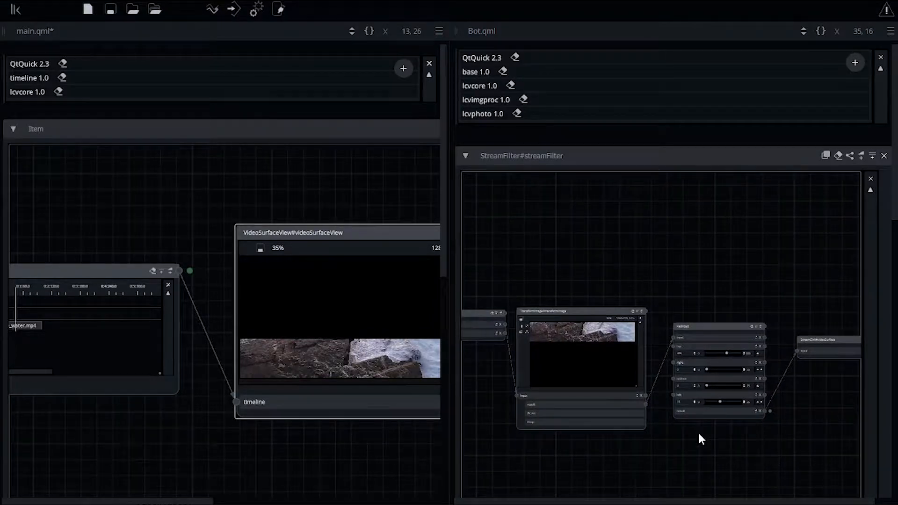
left_click(890, 30)
left_click(857, 107)
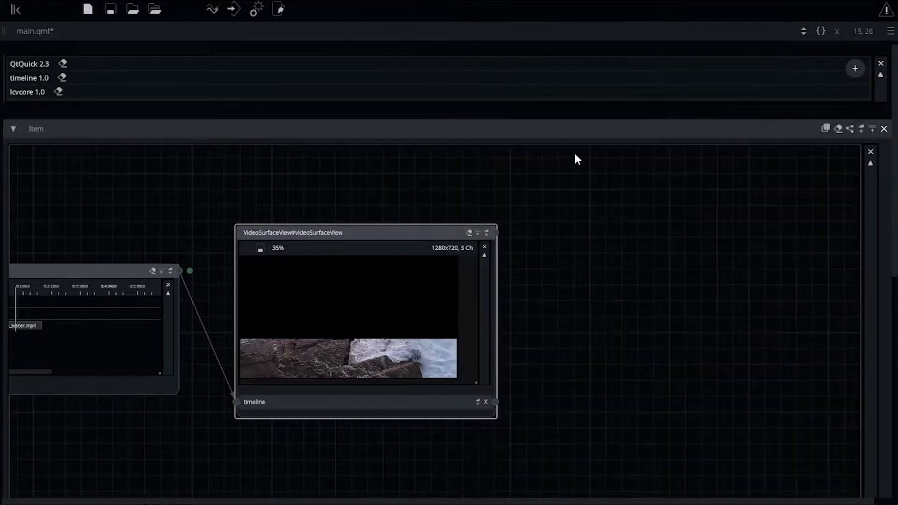
Add shore_water.mp4 on a third video track and create a filter adjustments file named Mid for it.
left_click(143, 337)
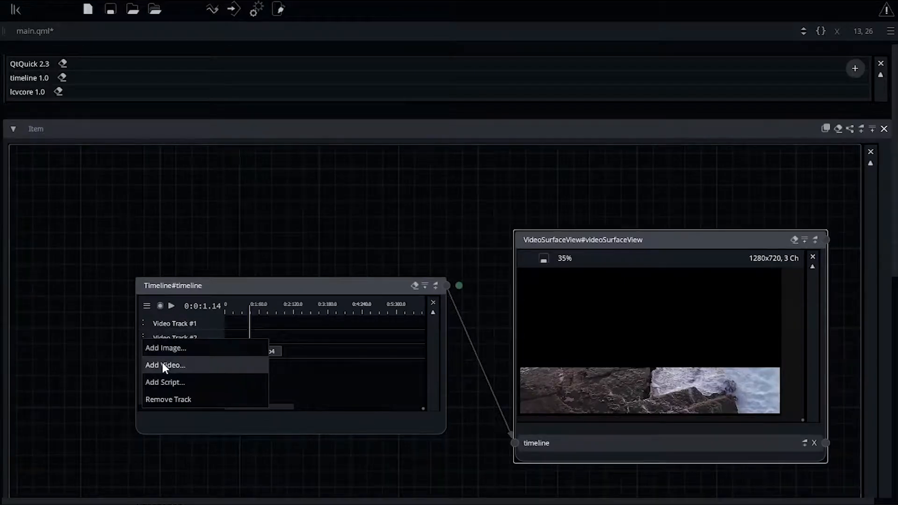
left_click(162, 365)
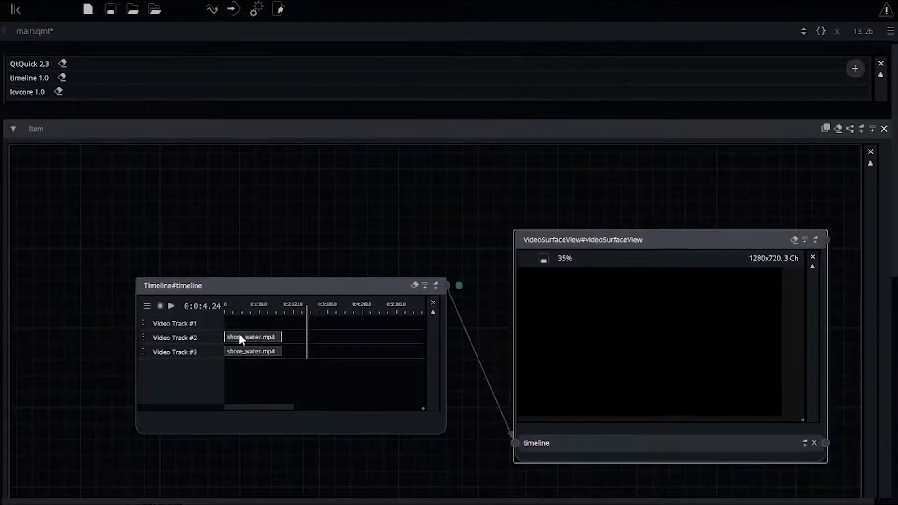
left_click(254, 307)
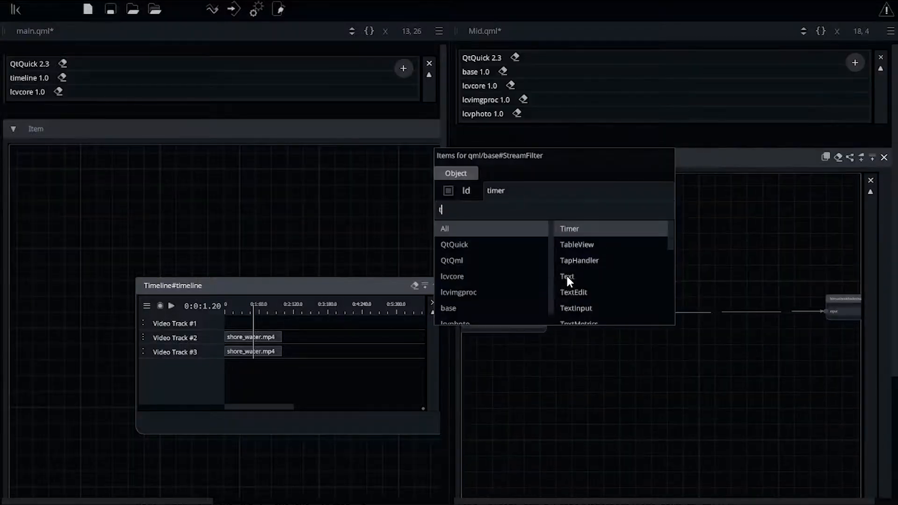
left_click(571, 280)
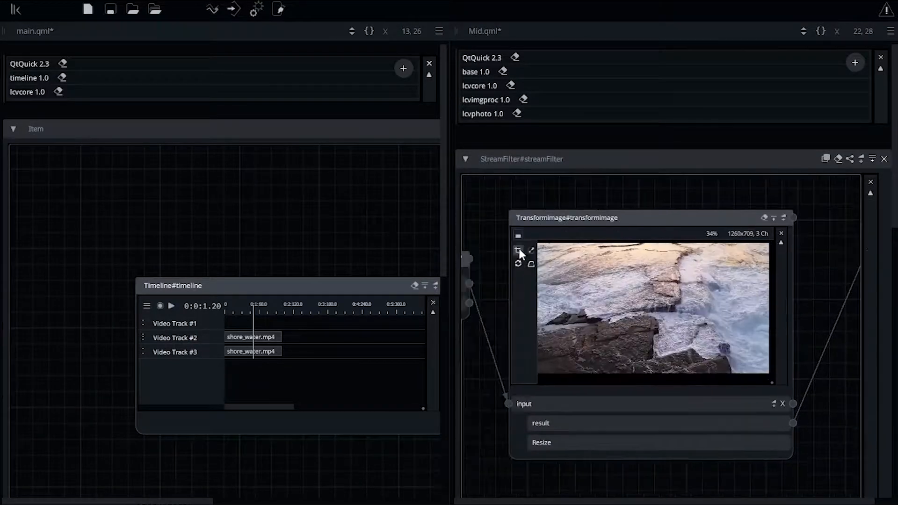
In Mid, crop the frame to a middle horizontal strip and add top and left padding in the Pad node.
left_click(520, 251)
left_click_drag(593, 240, 597, 284)
left_click_drag(606, 377, 609, 328)
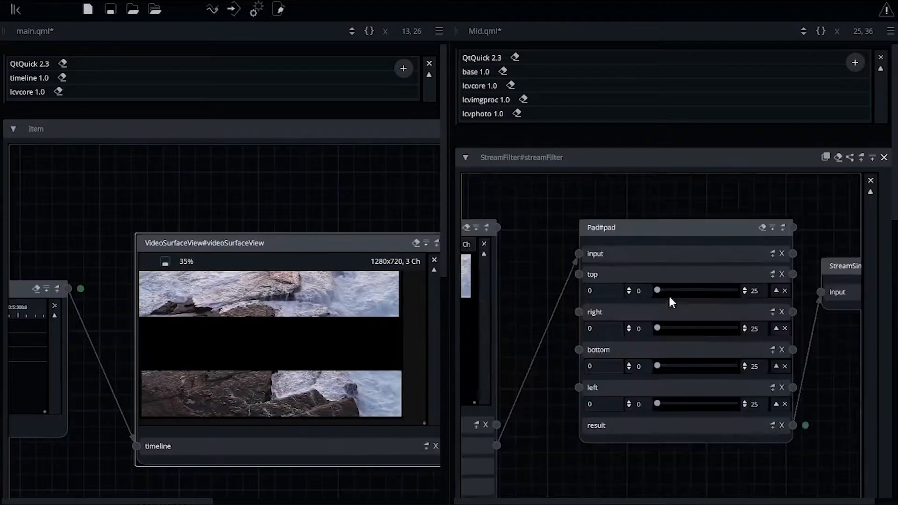
left_click_drag(684, 289, 705, 290)
left_click(689, 403)
Close the Mid pane and create a filter adjustments file named Top for the first track's clip.
left_click(891, 31)
left_click(835, 111)
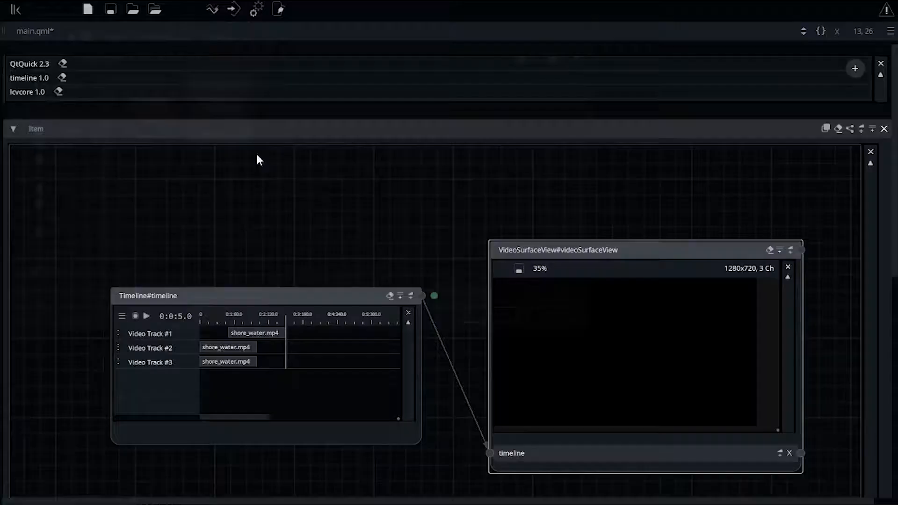
left_click(223, 314)
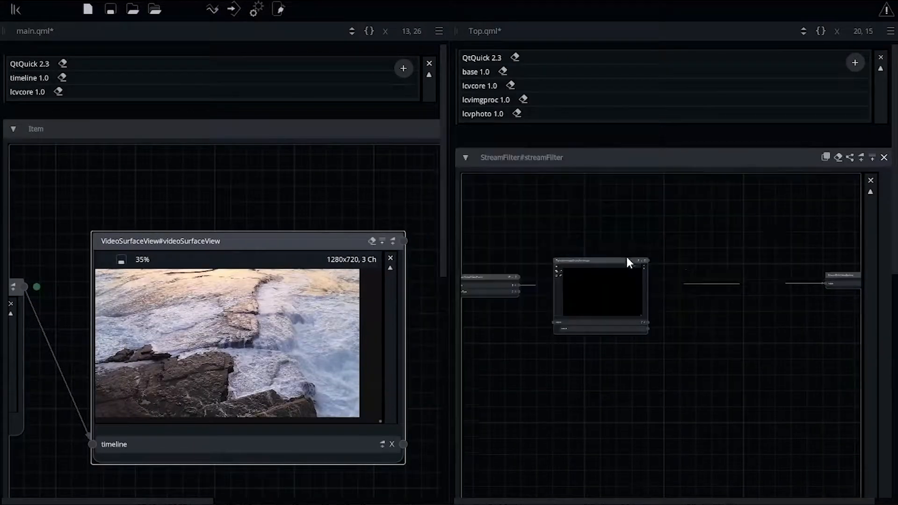
Resize the image in Top's TransformImage node to a width of 1260.
left_click_drag(581, 271, 677, 365)
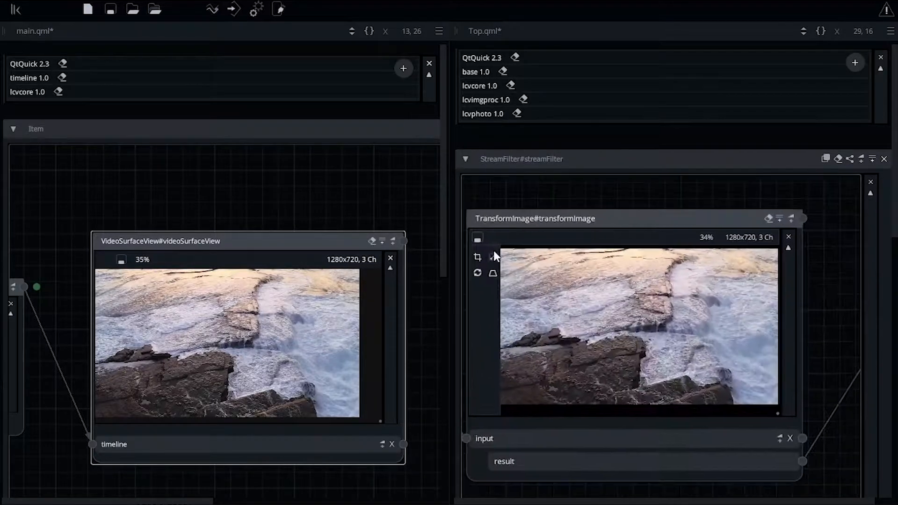
left_click(493, 257)
double_click(536, 237)
type("1260")
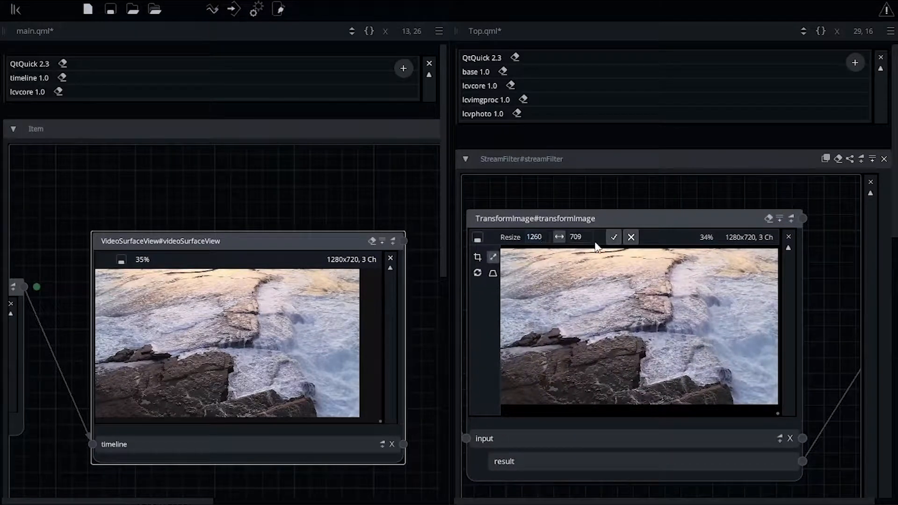
left_click(615, 237)
Crop Top's frame to the top strip of 1260x227 and set the left padding to 10.
left_click(477, 257)
left_click_drag(629, 402, 630, 298)
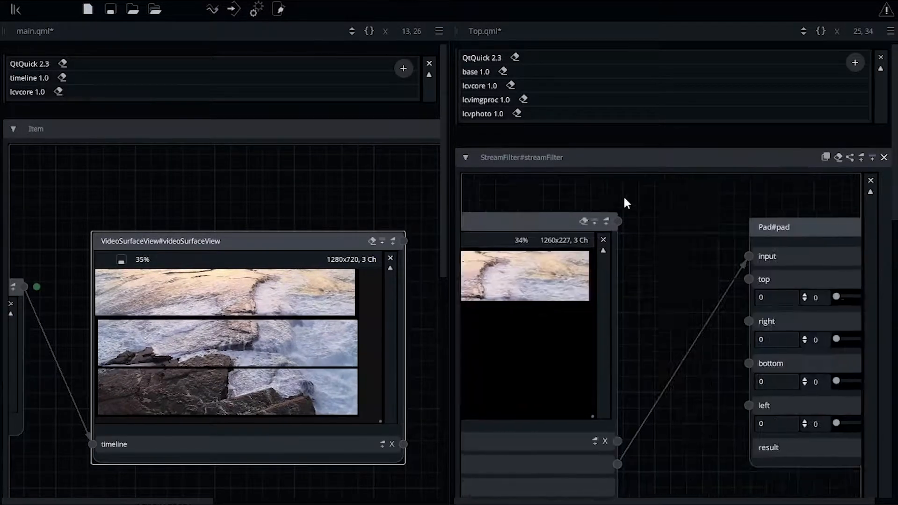
left_click(614, 299)
left_click_drag(580, 427, 615, 426)
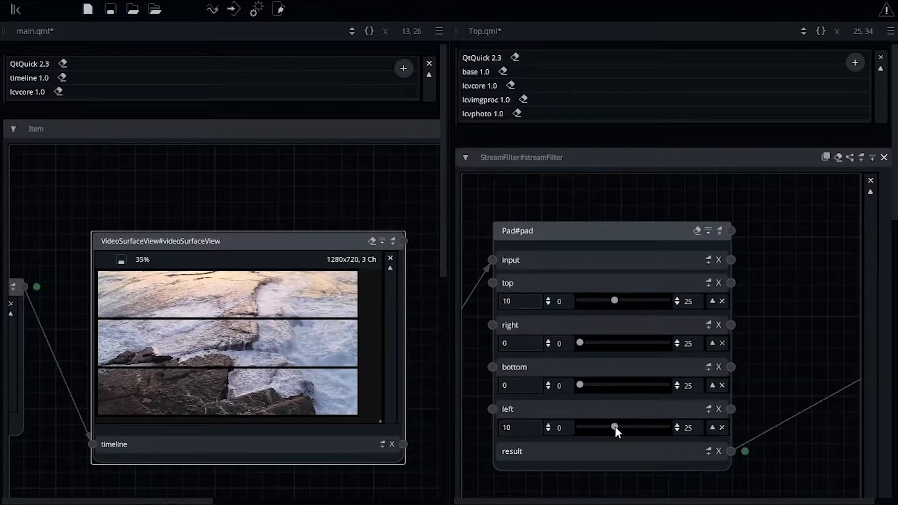
Close the Top pane, then reposition and enlarge the Timeline node.
left_click(891, 31)
left_click(865, 108)
left_click_drag(56, 219, 405, 214)
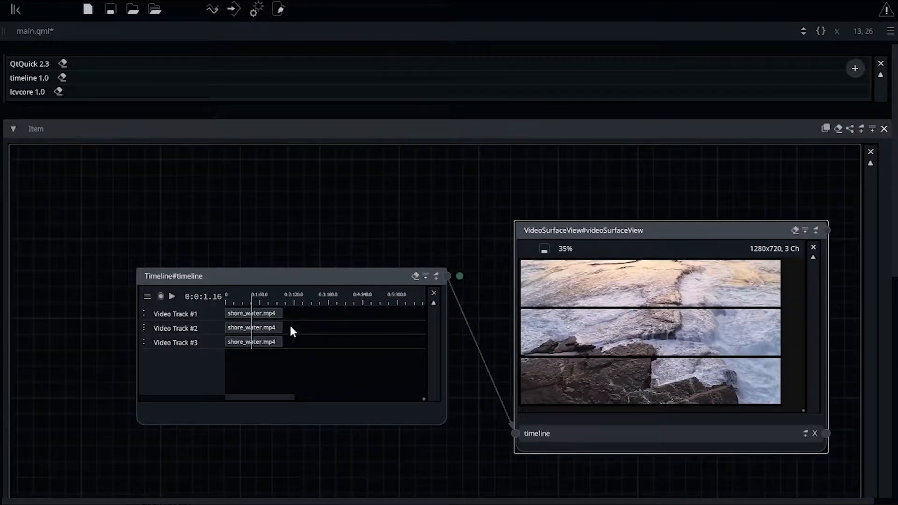
left_click_drag(281, 323, 418, 324)
left_click_drag(343, 275, 231, 270)
left_click_drag(309, 397, 425, 445)
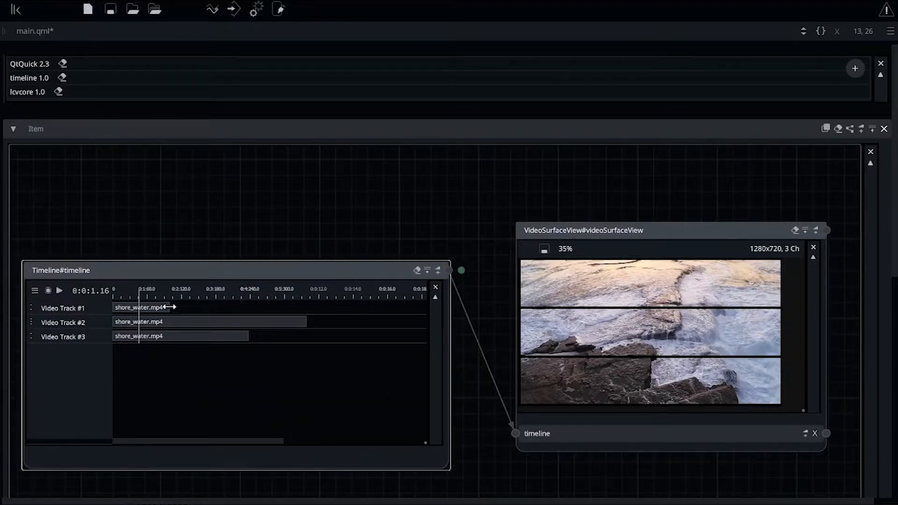
Shift the segments on tracks 1 and 2 later in time, then play the timeline from the start.
left_click_drag(170, 308, 359, 309)
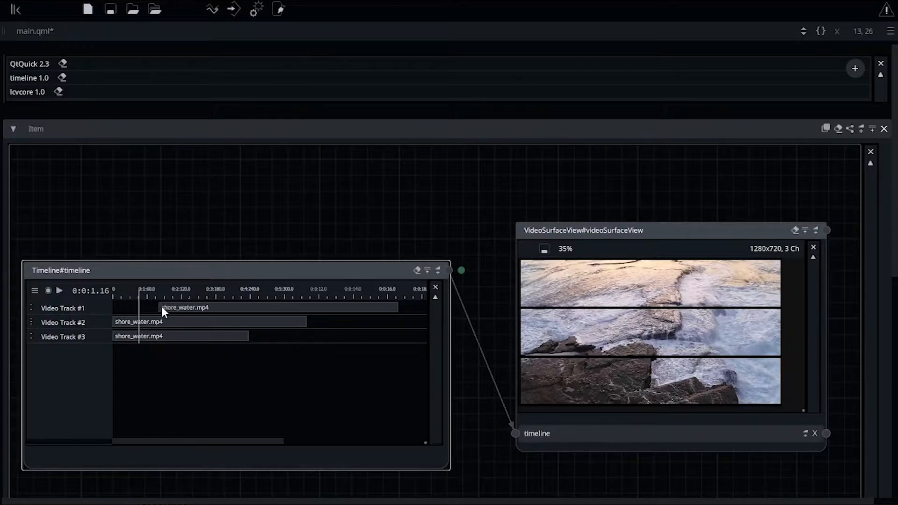
left_click_drag(114, 321, 156, 322)
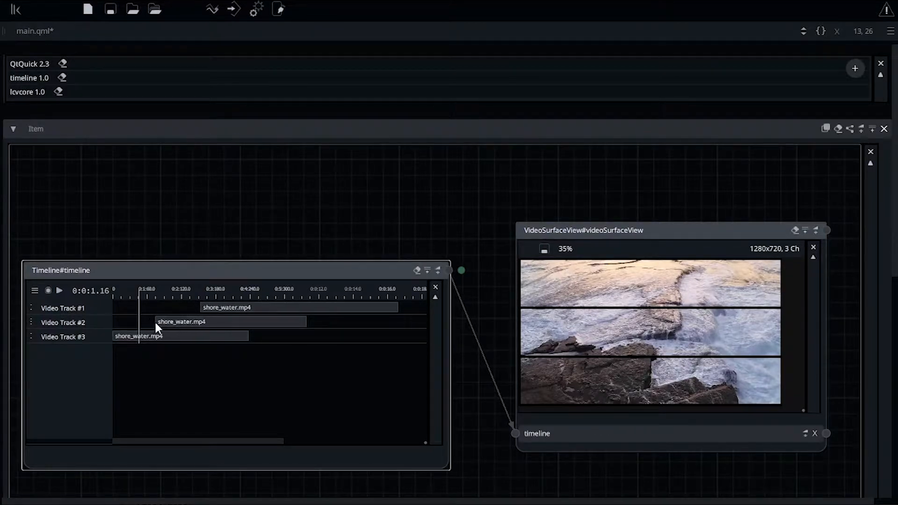
mouse_move(139, 293)
left_mouse_down()
mouse_move(257, 293)
mouse_move(139, 302)
left_mouse_up()
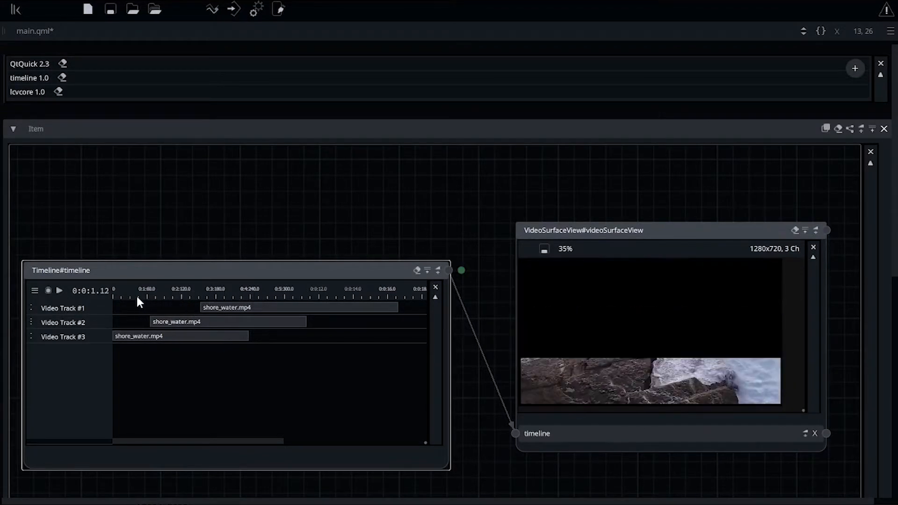
left_click(58, 291)
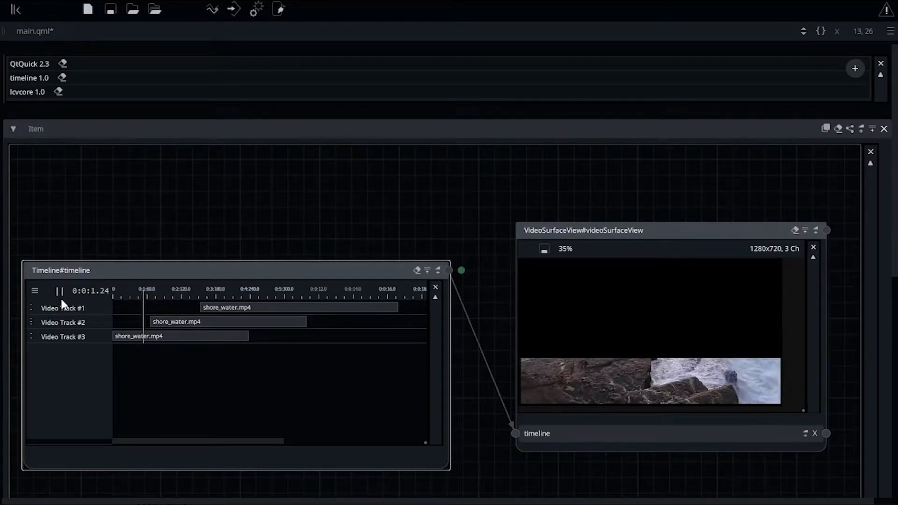